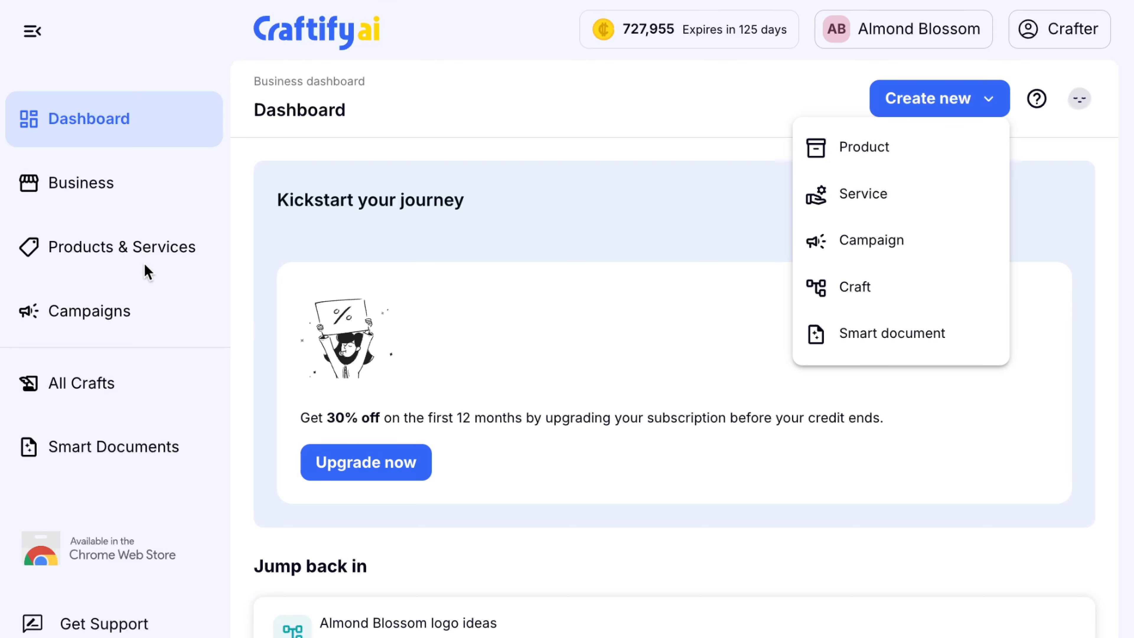
# - Open the Products & Services page and view the CSV product import dialog without importing anything
pyautogui.click(135, 250)
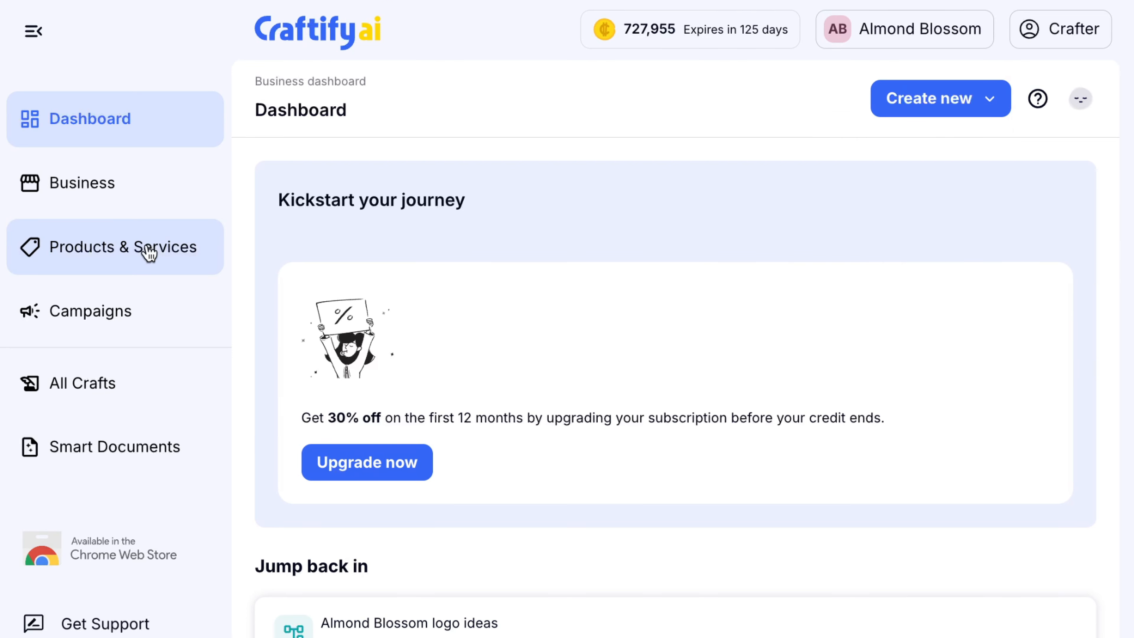
pyautogui.click(148, 252)
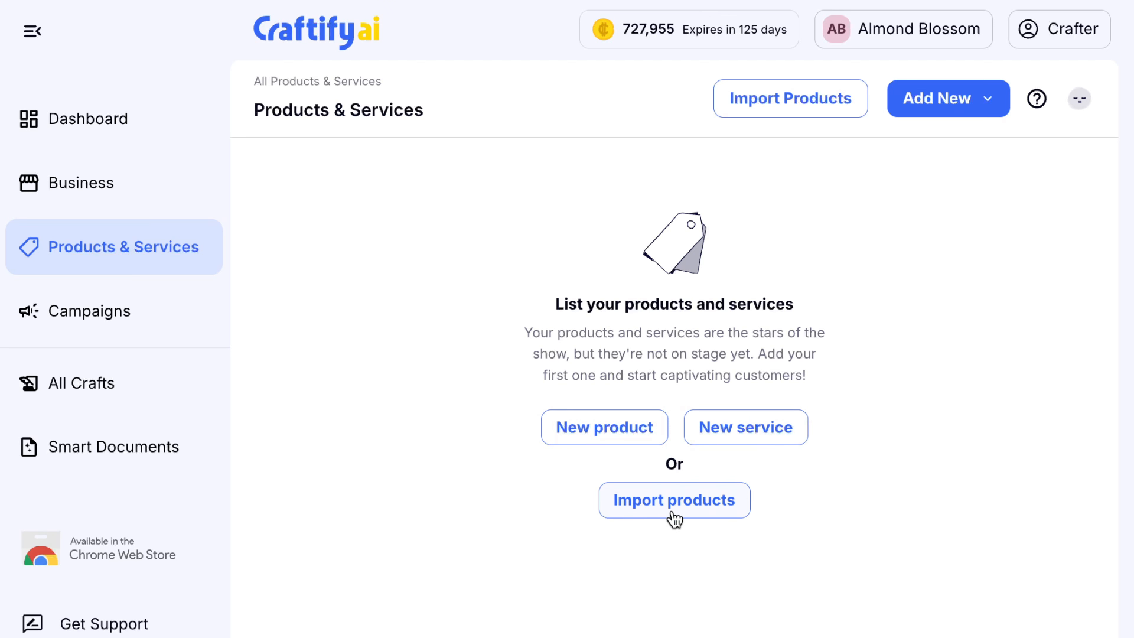
pyautogui.click(679, 505)
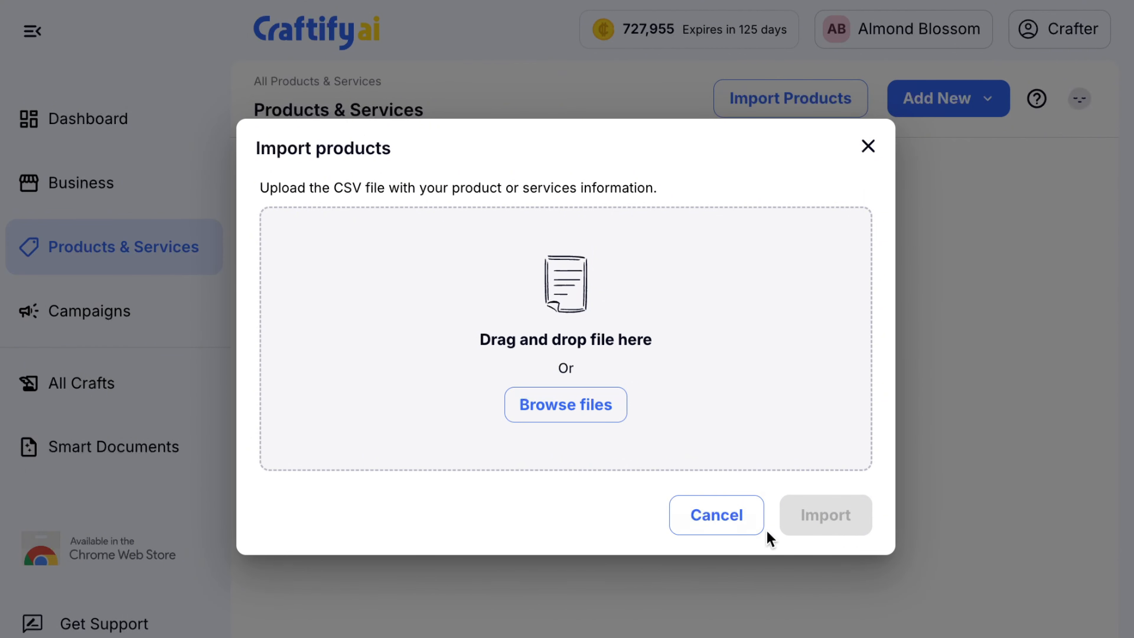
pyautogui.click(725, 516)
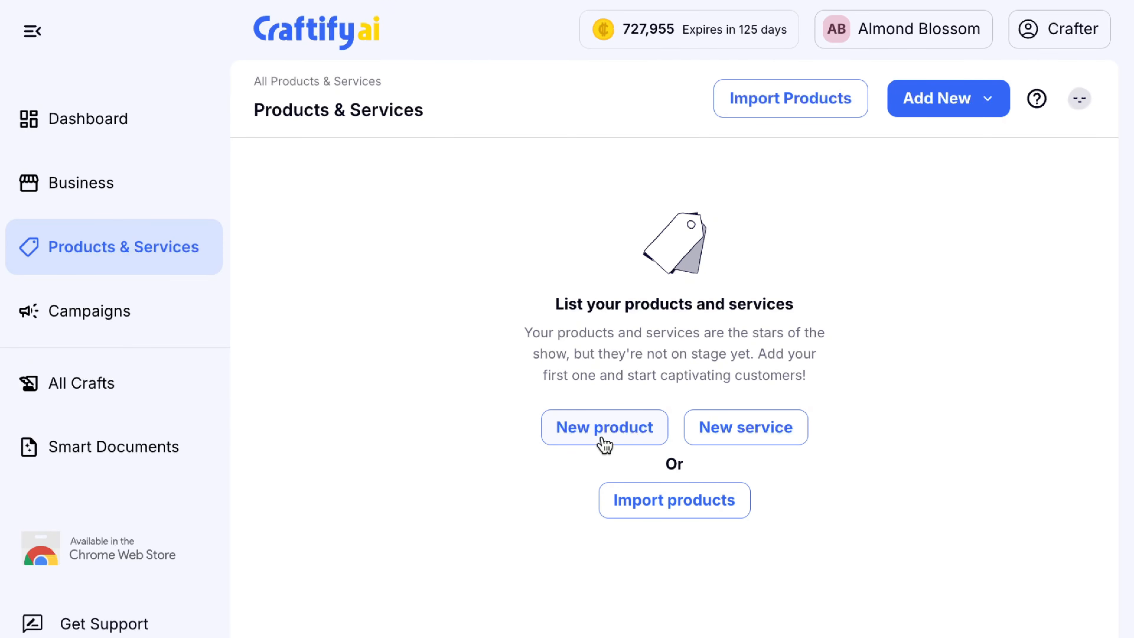
pyautogui.click(620, 435)
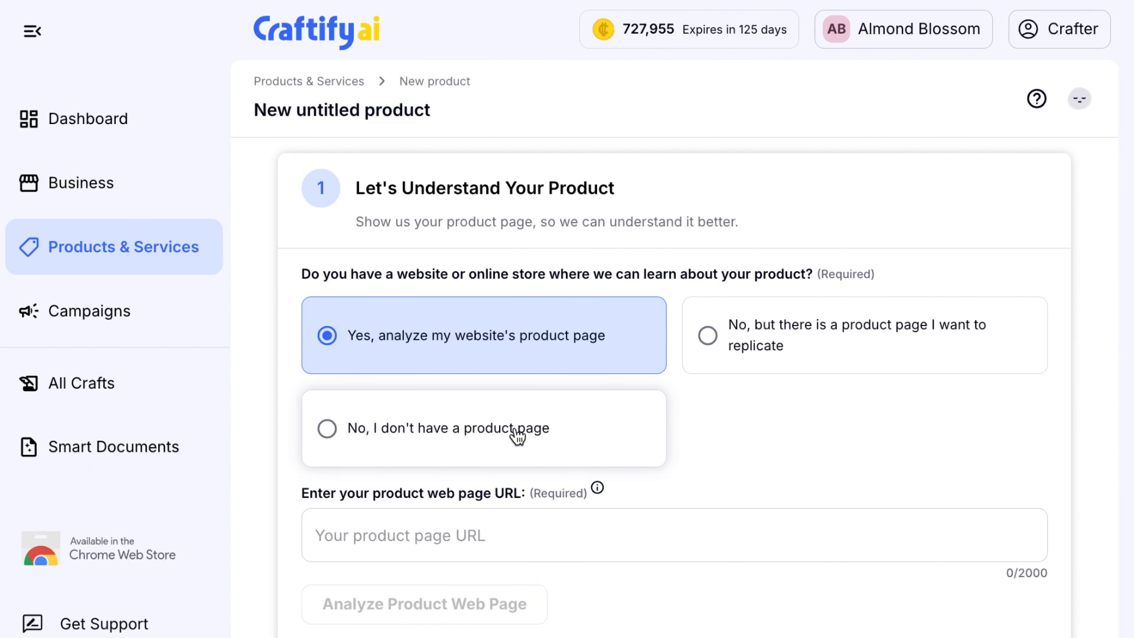
pyautogui.click(471, 535)
pyautogui.write('https://almondblossom.shop/products/venus-de-berry')
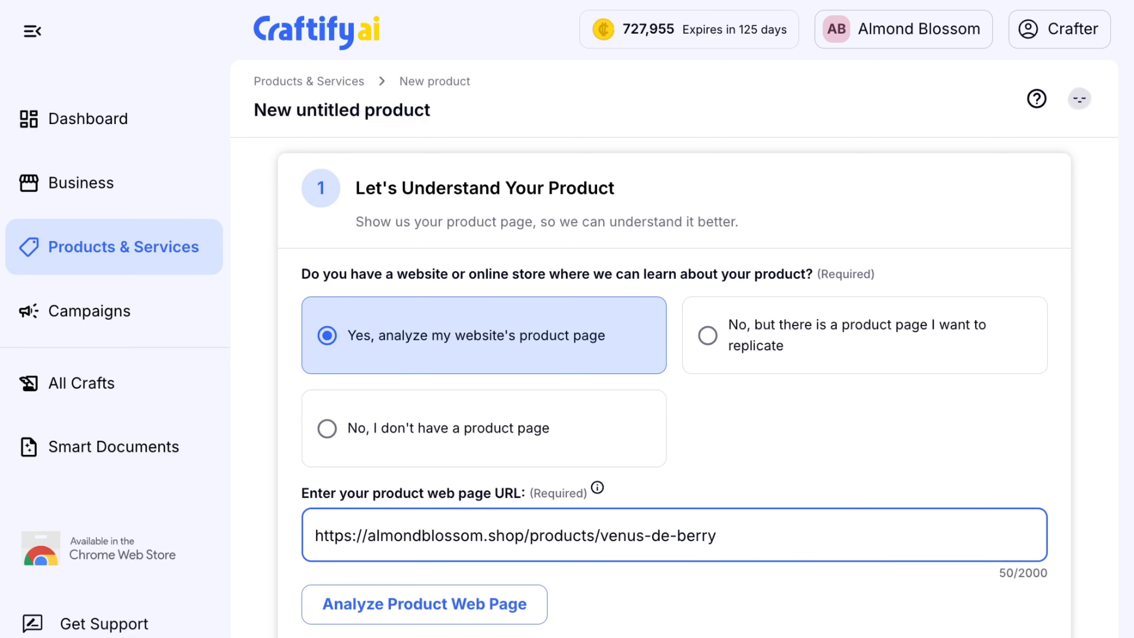
pyautogui.scroll(-1, 765, 610)
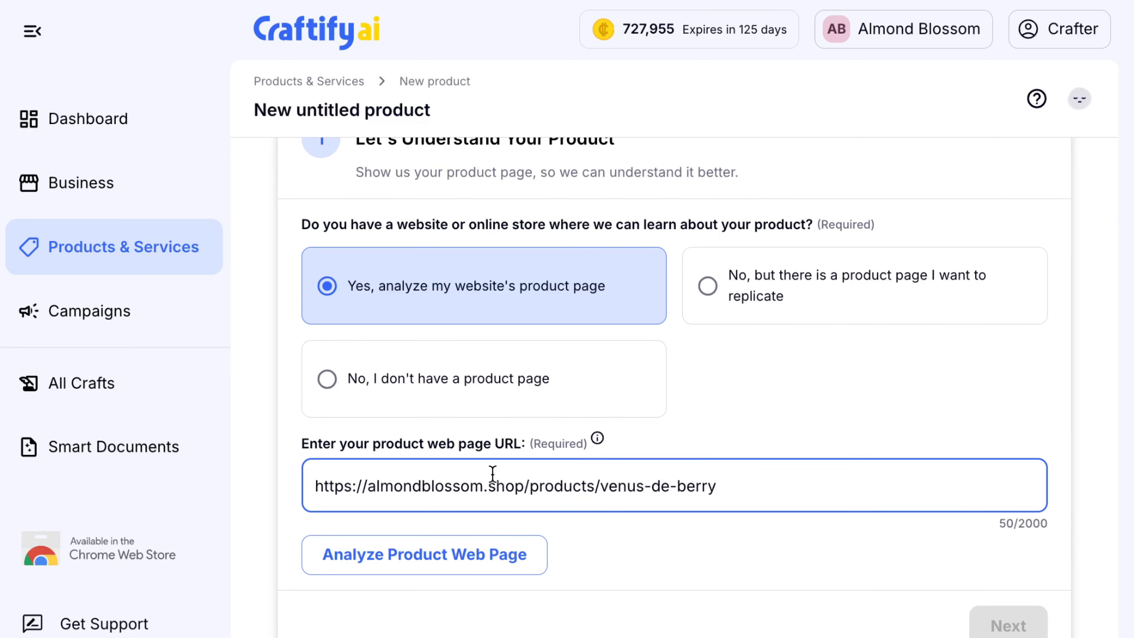
pyautogui.click(443, 563)
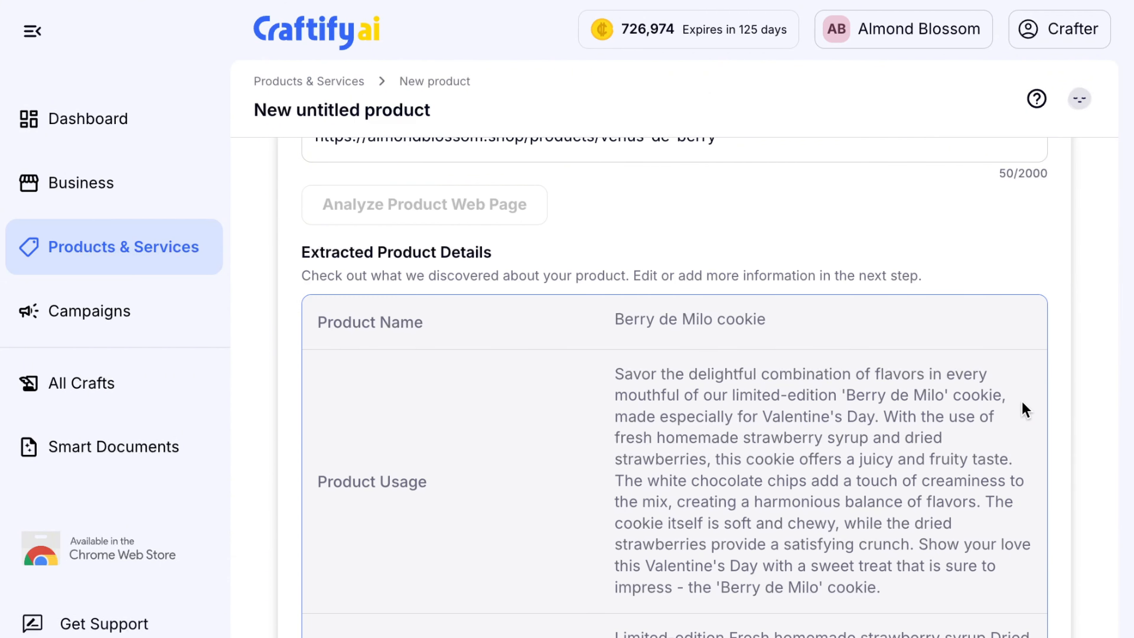
# - Review the extracted product details, keep them selected, and continue to the product information
pyautogui.scroll(-3, 1023, 404)
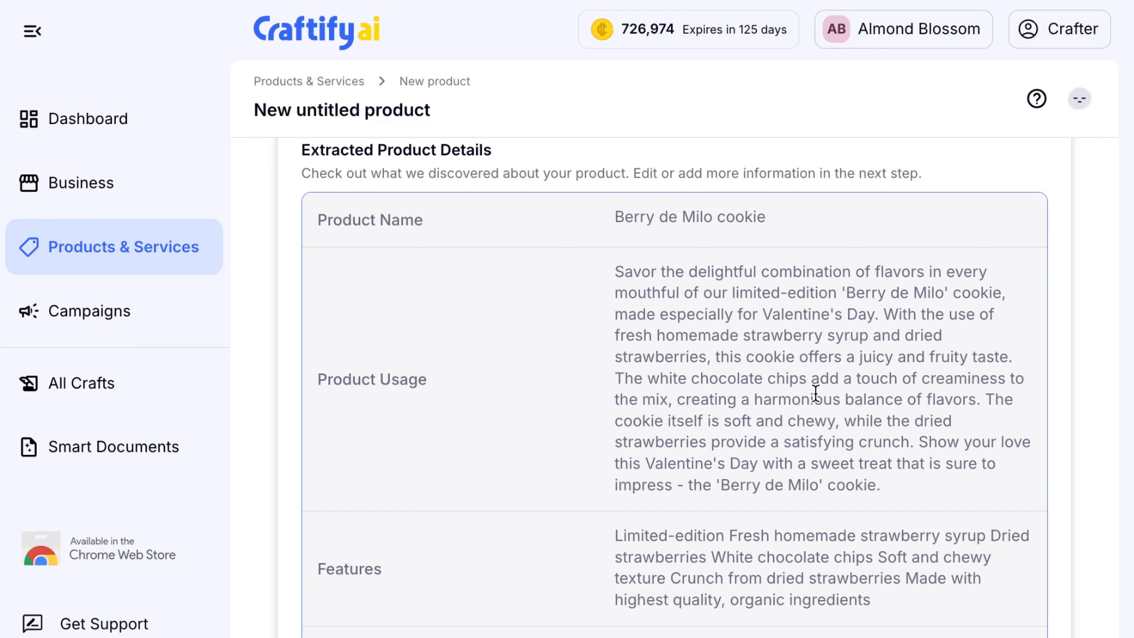
pyautogui.scroll(-5, 815, 393)
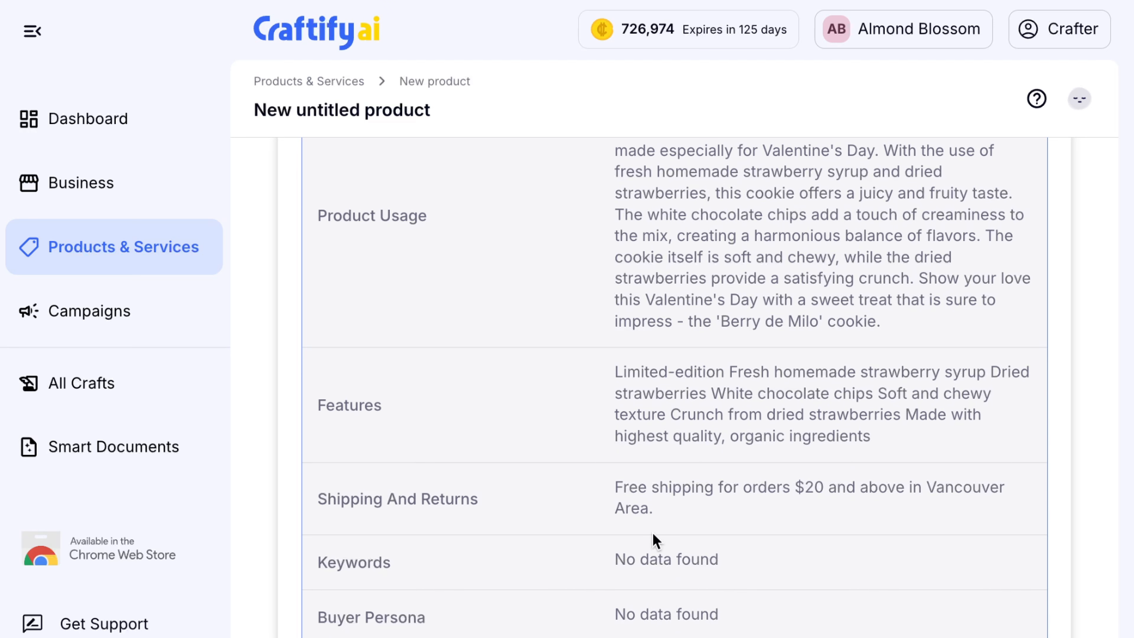
pyautogui.scroll(-4, 736, 541)
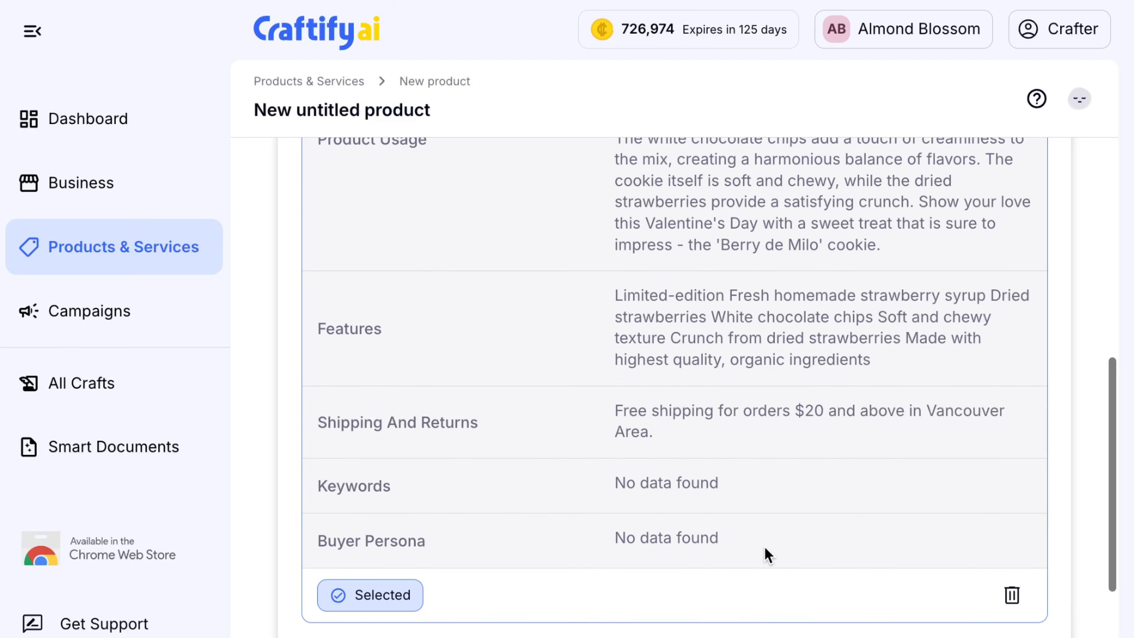
pyautogui.click(989, 614)
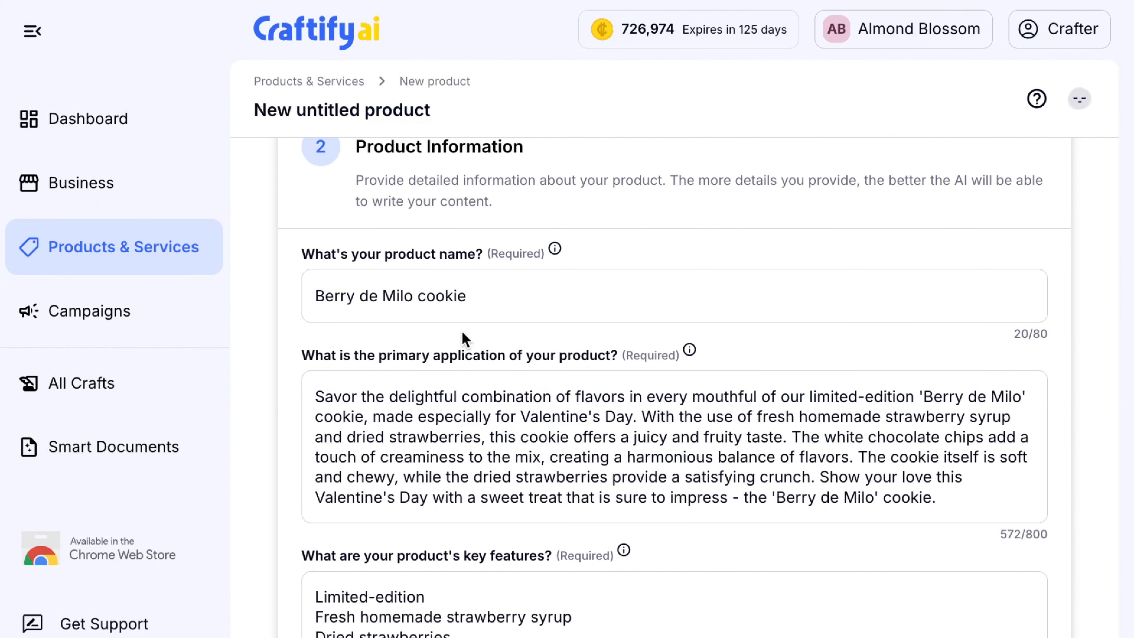
# - Capitalize the last word of the product name so it reads "Berry de Milo Cookie"
pyautogui.click(424, 296)
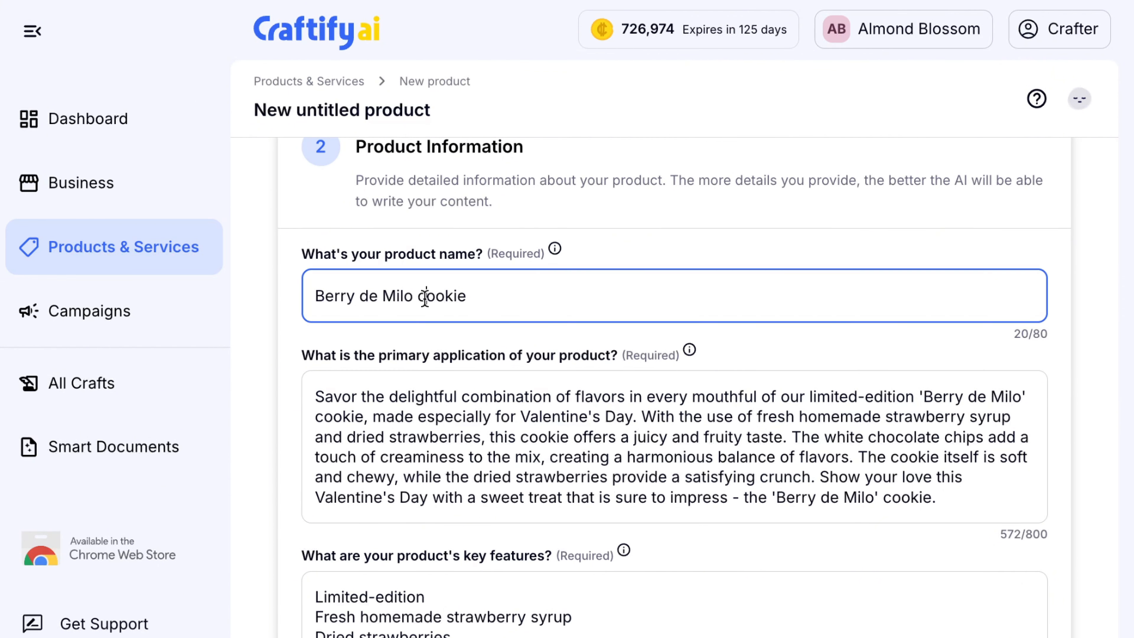
pyautogui.press('BackSpace')
pyautogui.write('C')
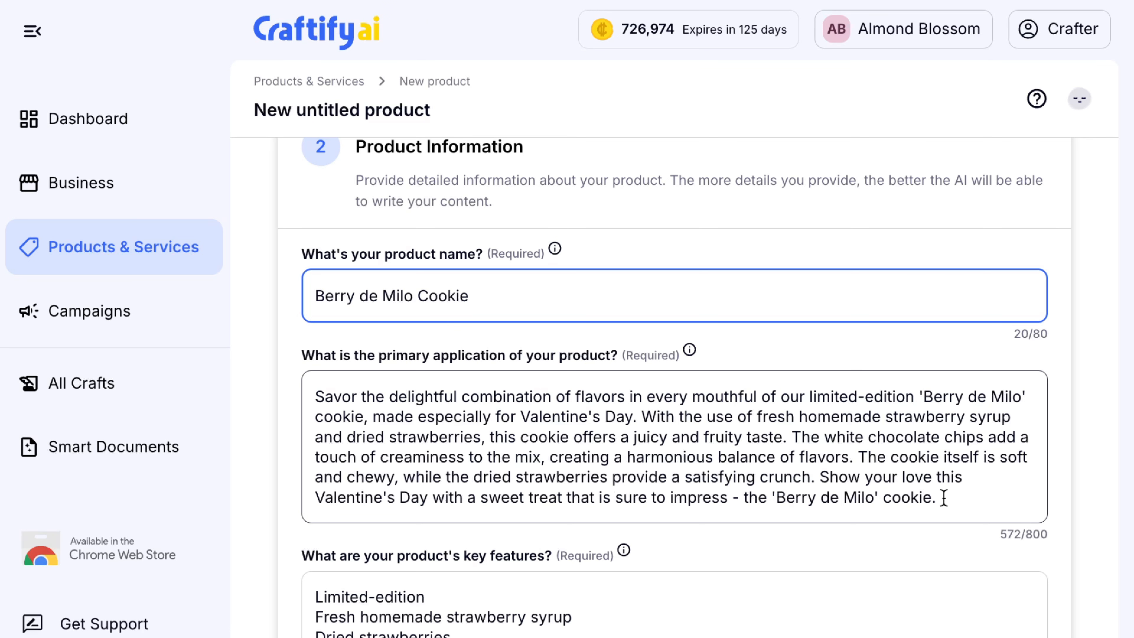
# - Review the prefilled product information and fill in the target buyer with the saved Organic-Cookie-Lover audience
pyautogui.moveTo(942, 497); pyautogui.dragTo(665, 429)
pyautogui.click(885, 459)
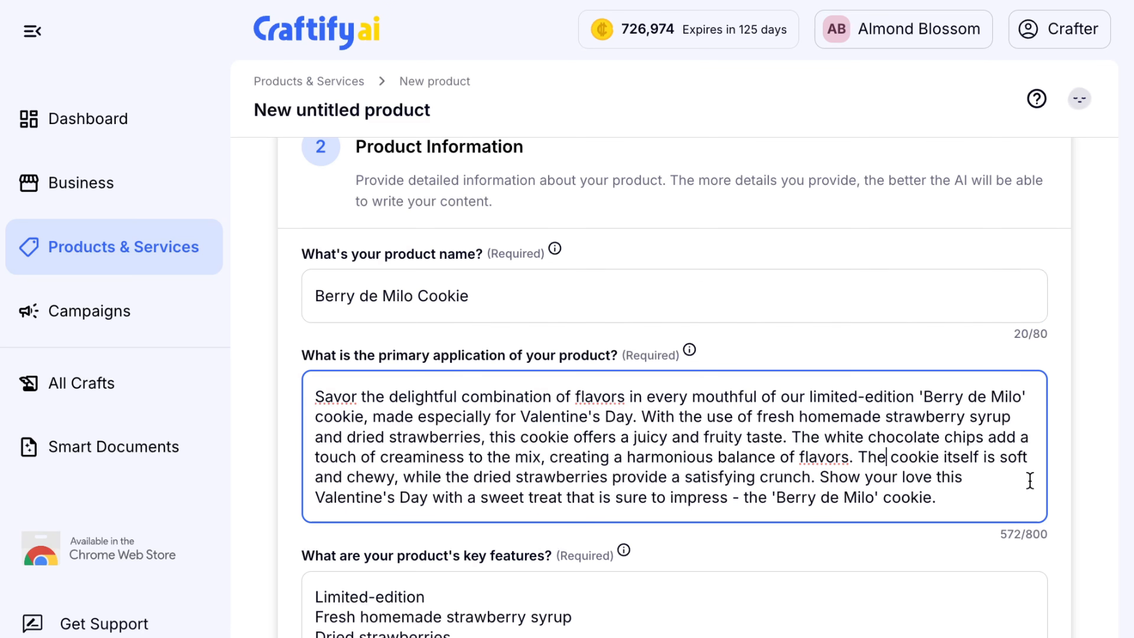
pyautogui.scroll(-5, 632, 422)
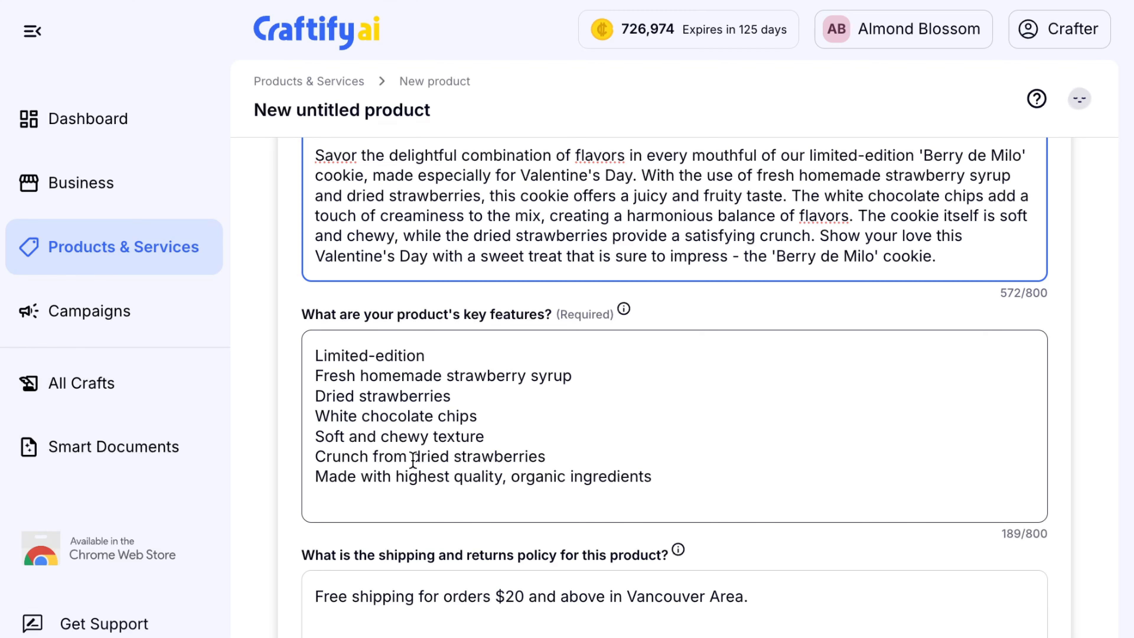
pyautogui.scroll(-3, 420, 460)
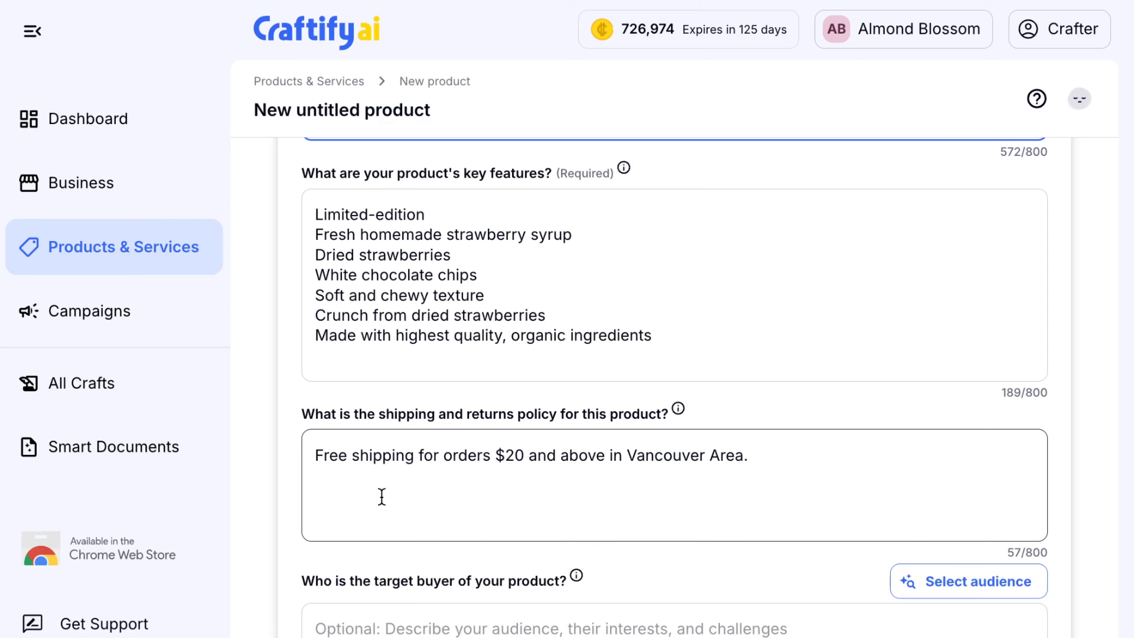
pyautogui.scroll(-2, 762, 509)
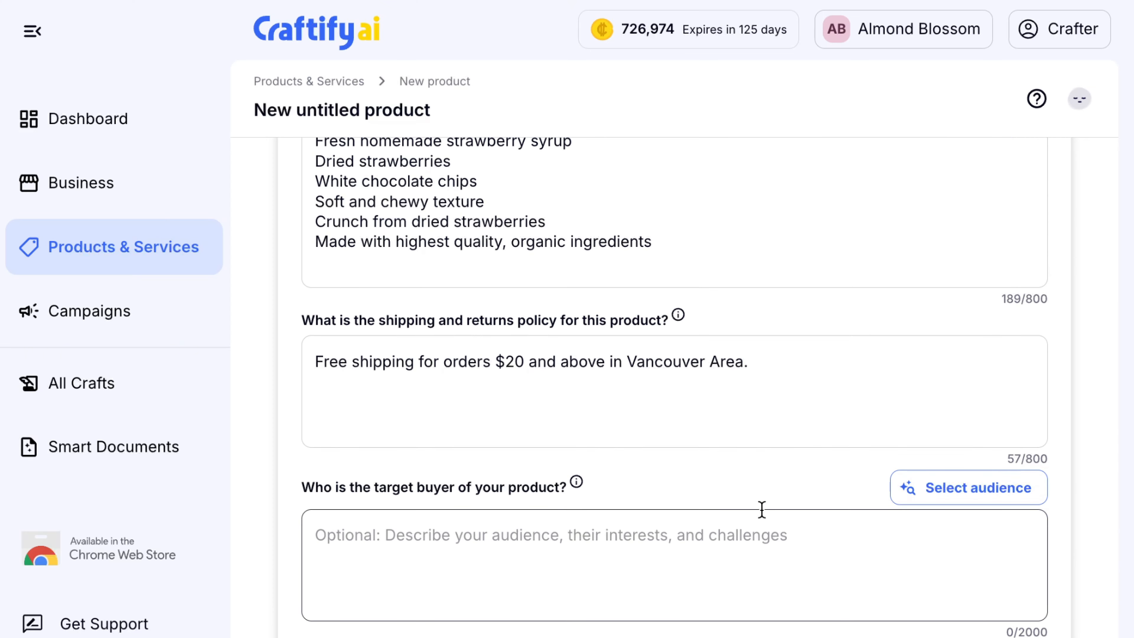
pyautogui.scroll(-4, 761, 509)
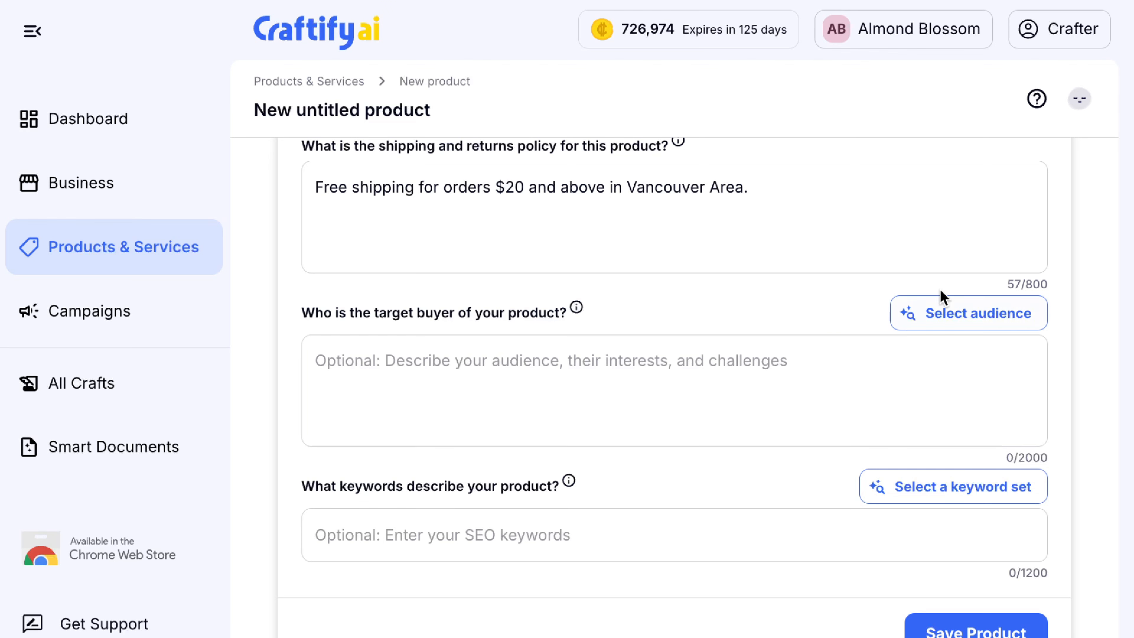
pyautogui.click(999, 330)
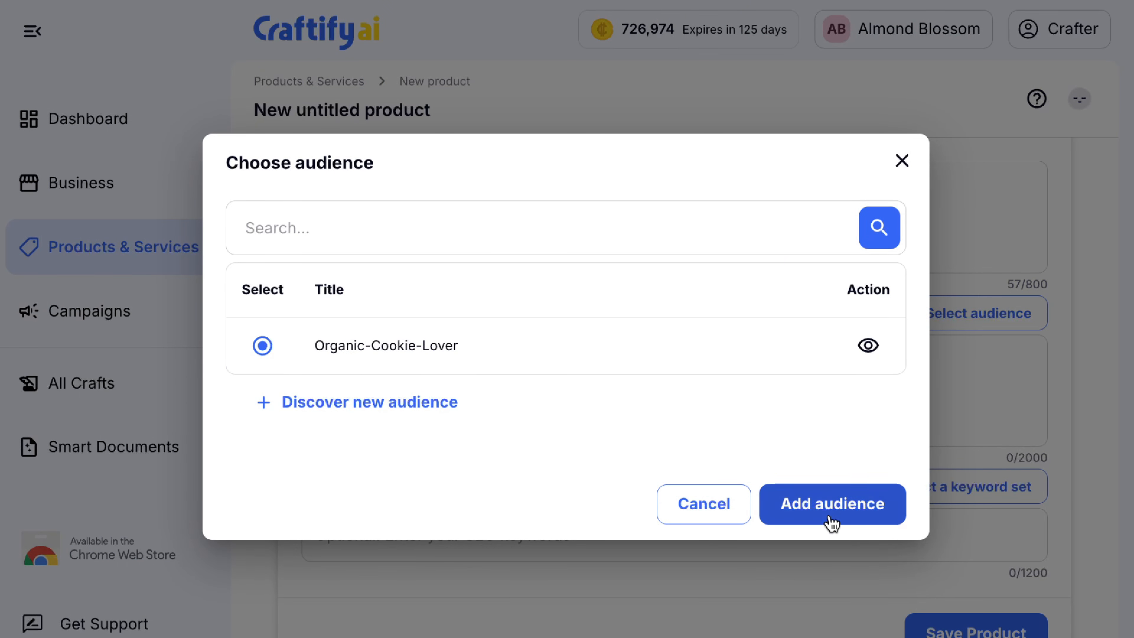
pyautogui.click(851, 499)
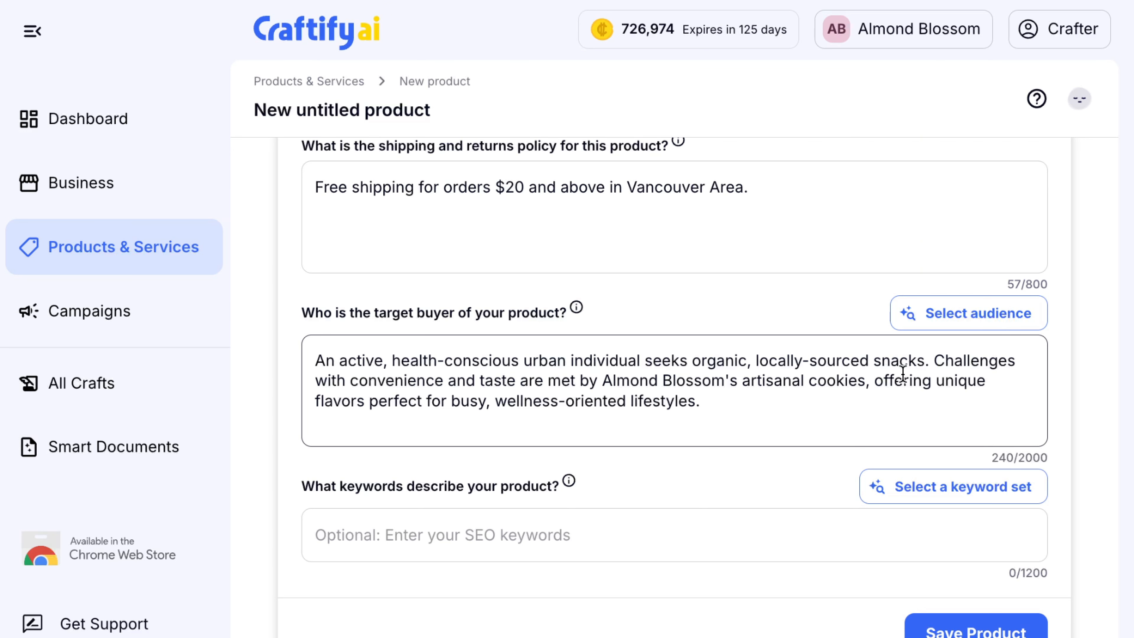
# - Add the keyword set "Artisan Bakery Keywords List keywords - Generic Keywords" to the product and save the product
pyautogui.click(716, 531)
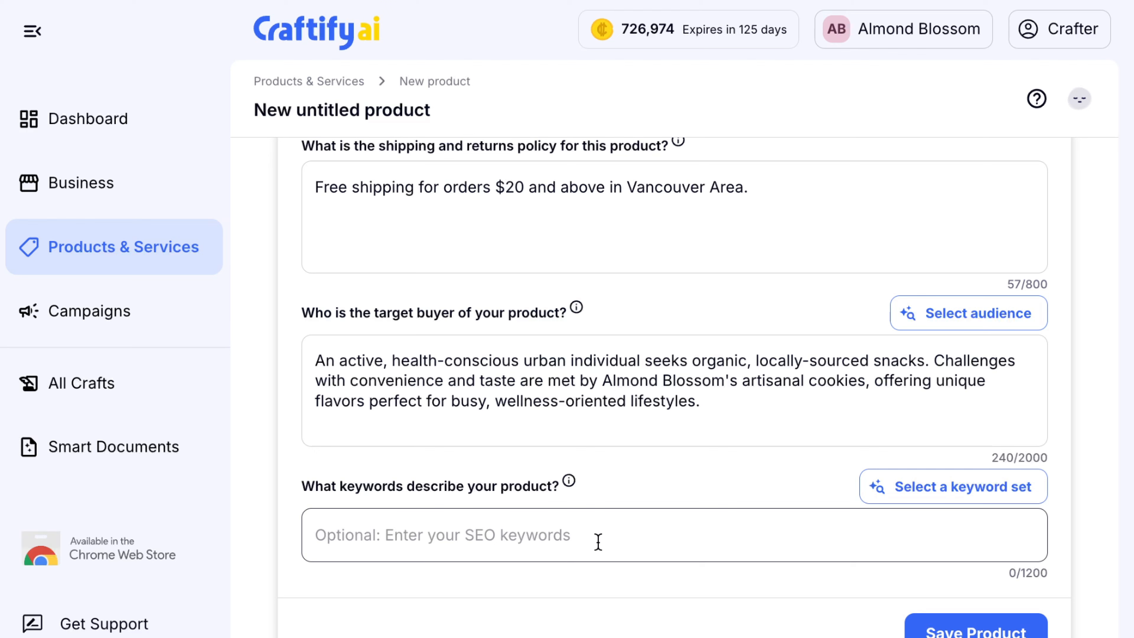
pyautogui.click(962, 496)
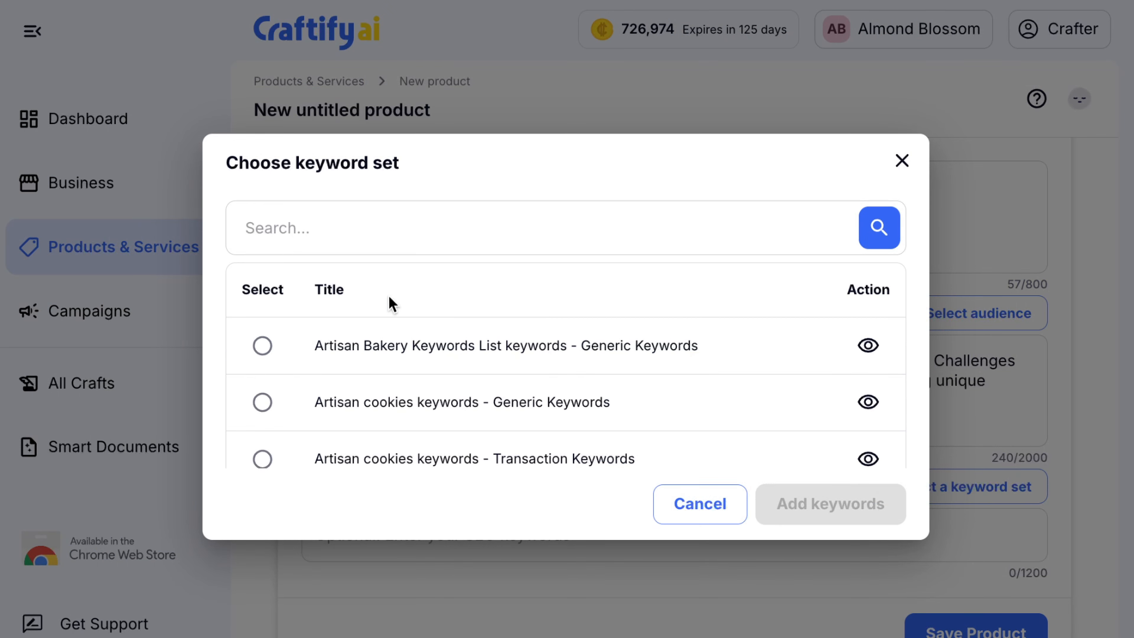
pyautogui.click(262, 346)
pyautogui.click(821, 505)
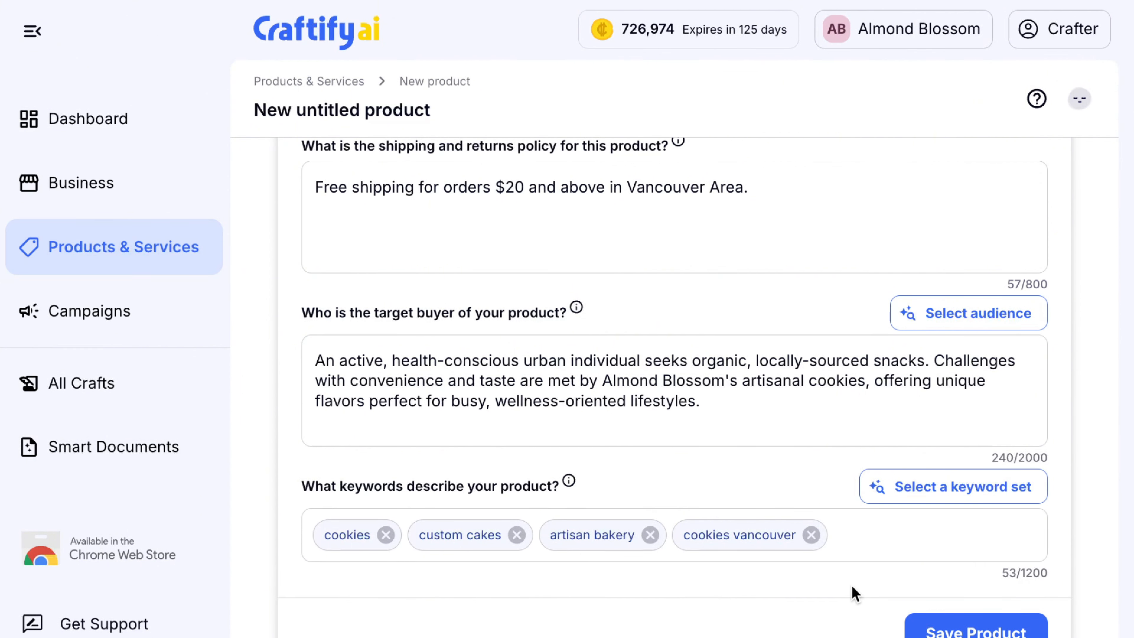
pyautogui.scroll(-1, 853, 593)
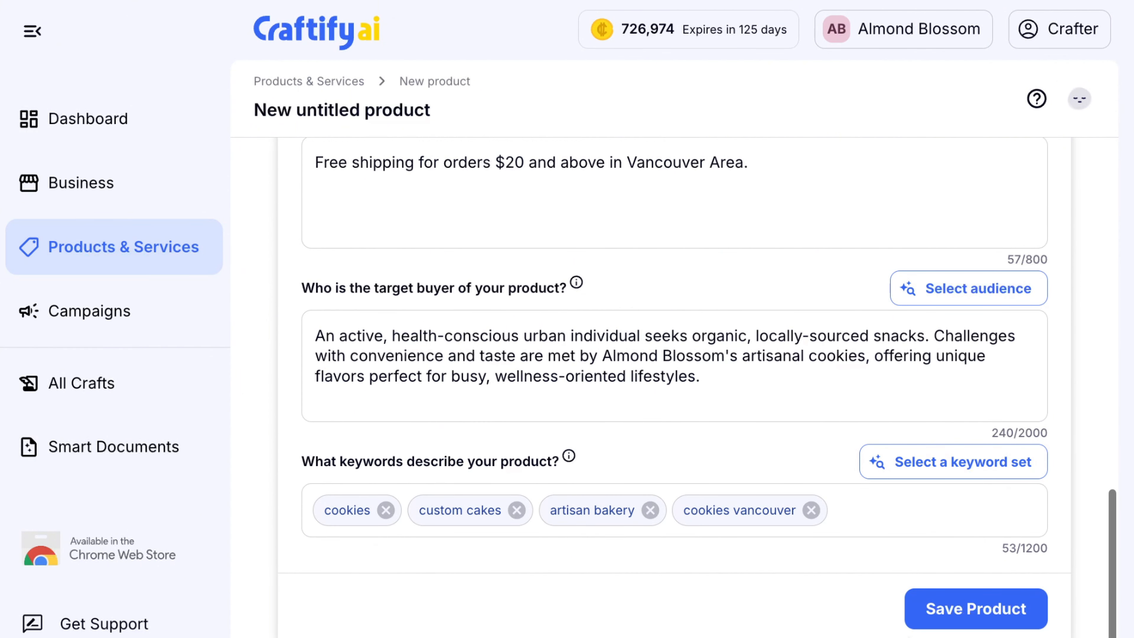
pyautogui.click(984, 623)
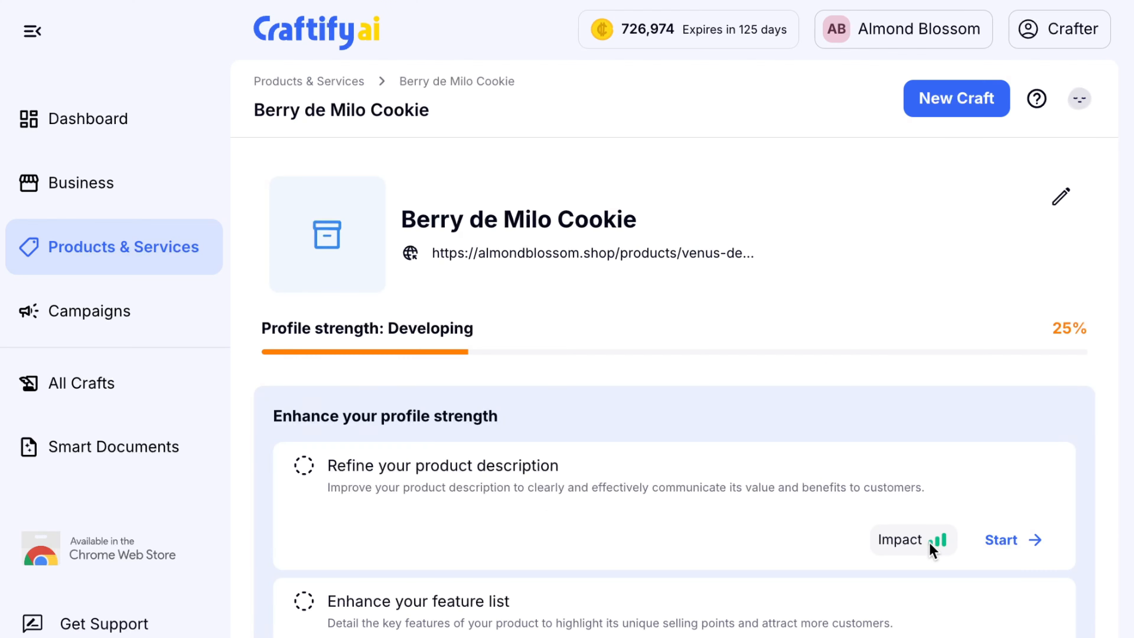
# - Look over the new product's profile strength suggestions and view its editable name and page URL without changing them
pyautogui.scroll(-2, 658, 491)
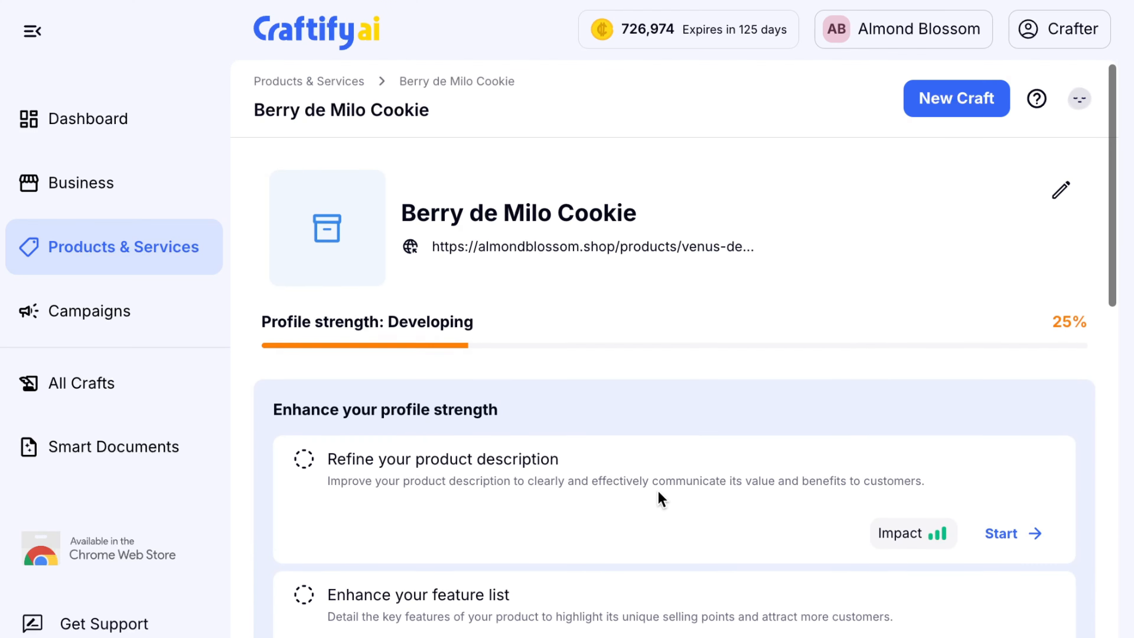
pyautogui.scroll(-4, 660, 496)
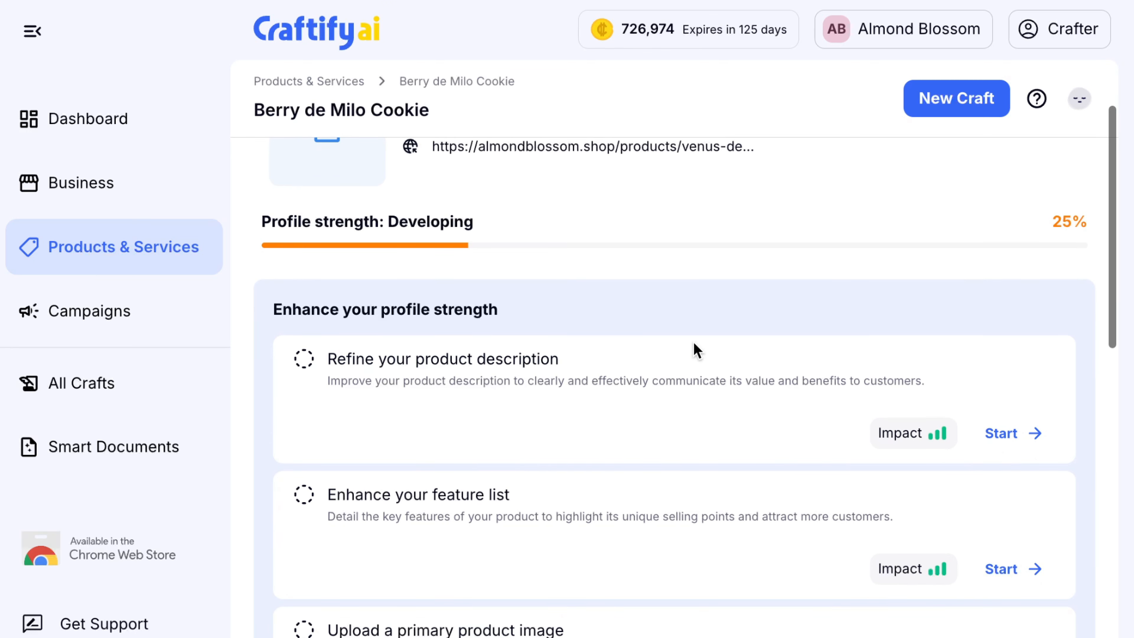
pyautogui.scroll(4, 697, 350)
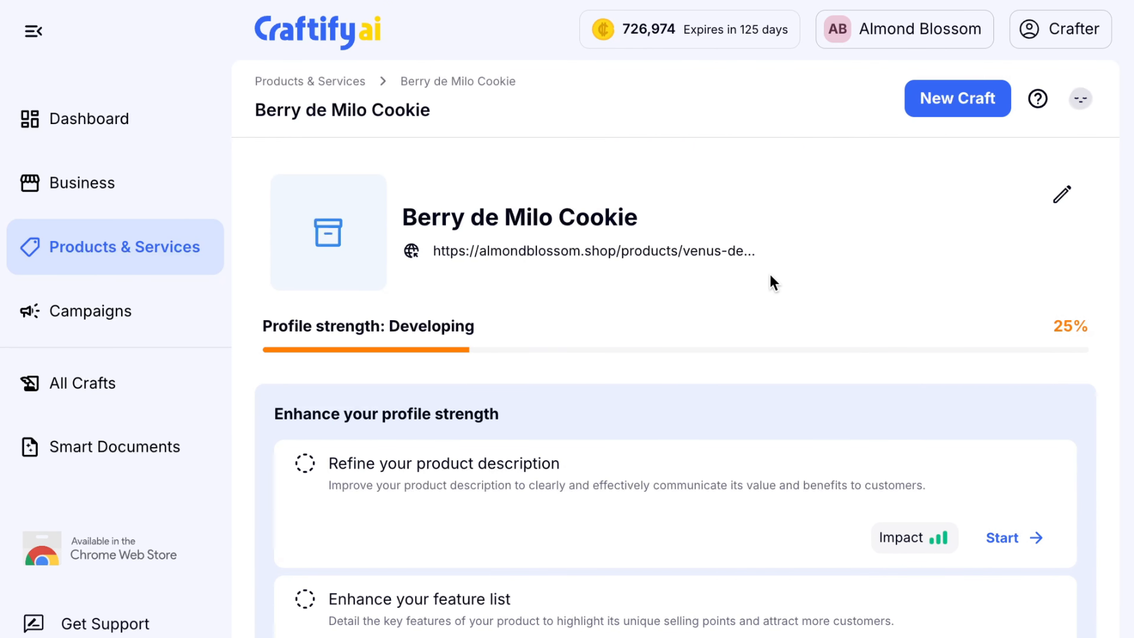
pyautogui.click(1067, 196)
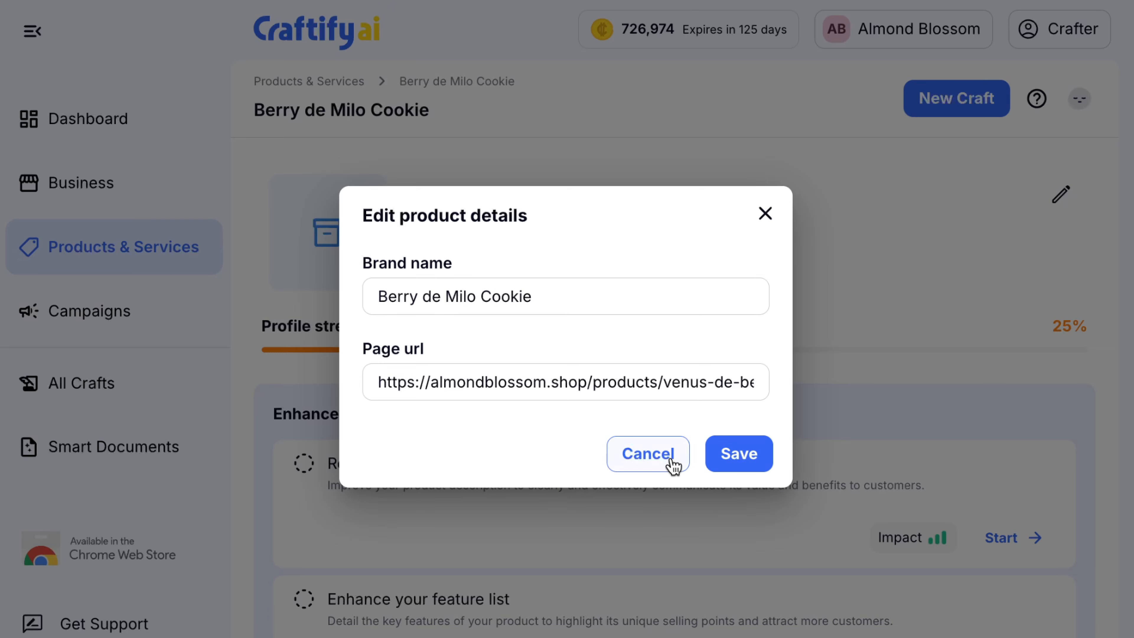
pyautogui.click(771, 215)
# - Start the task for refining the product description and keep the currently selected description
pyautogui.scroll(-3, 822, 245)
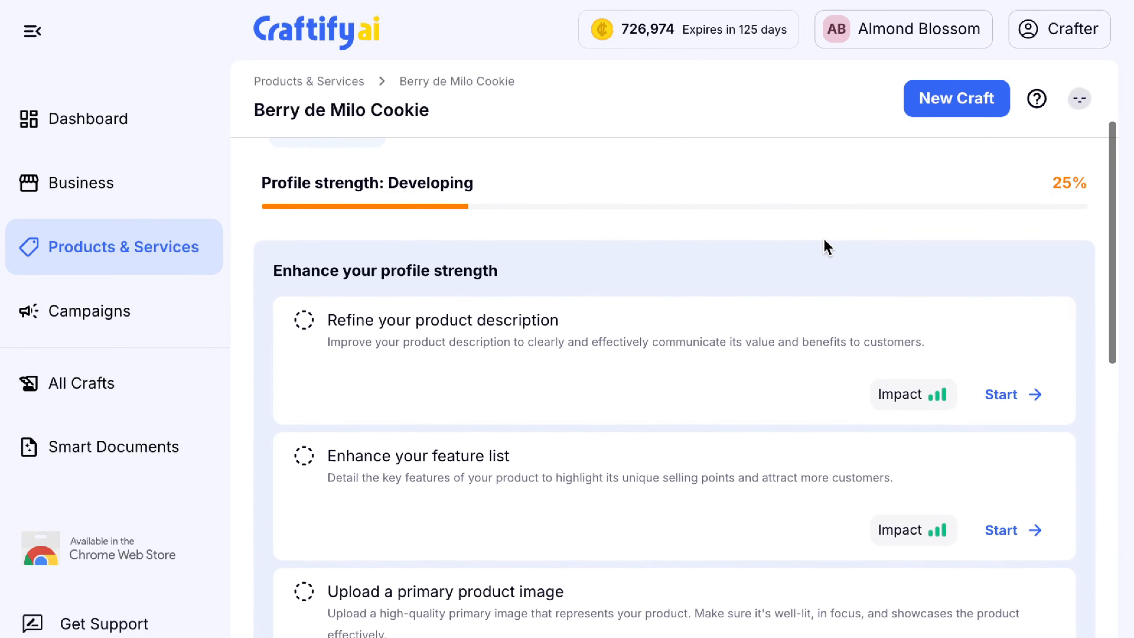
pyautogui.scroll(-2, 823, 246)
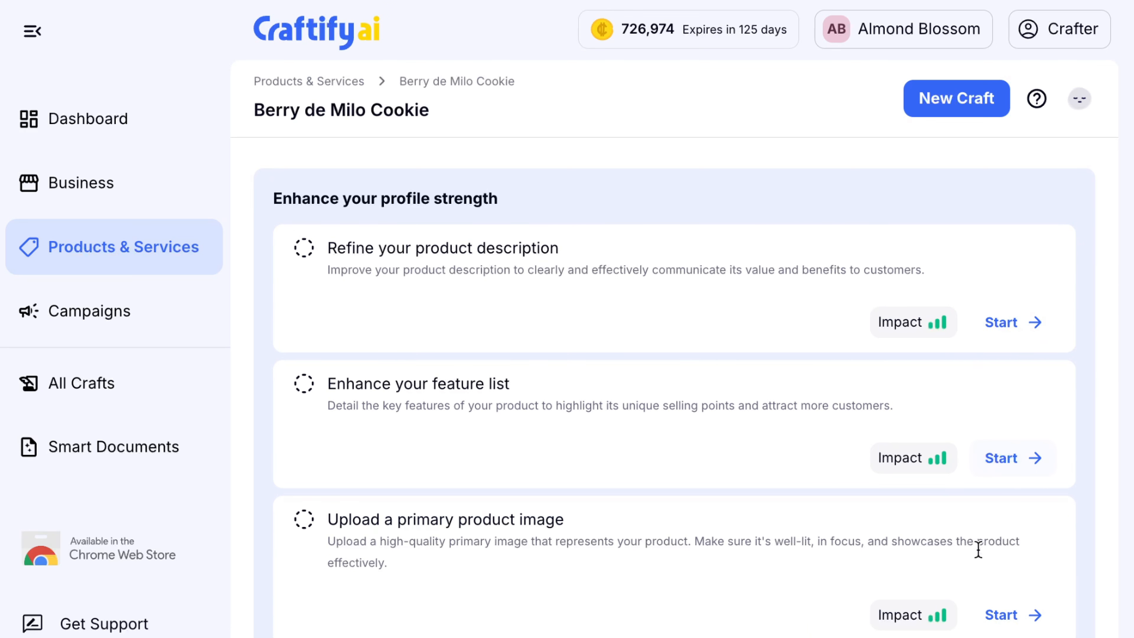
pyautogui.click(989, 322)
pyautogui.scroll(-1, 665, 342)
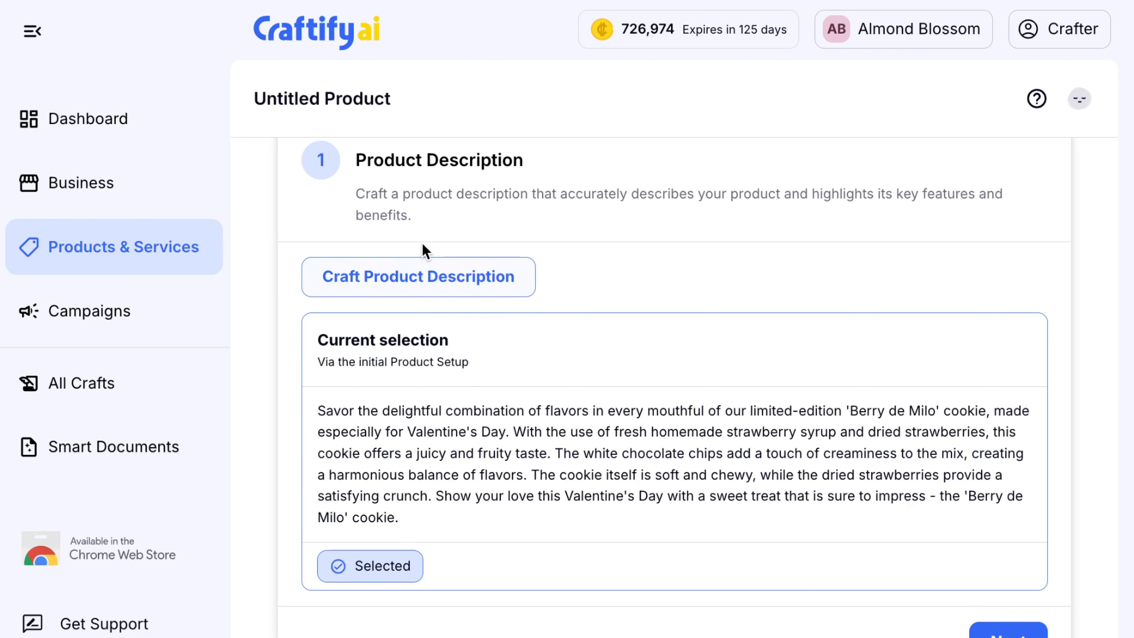
pyautogui.scroll(-4, 699, 477)
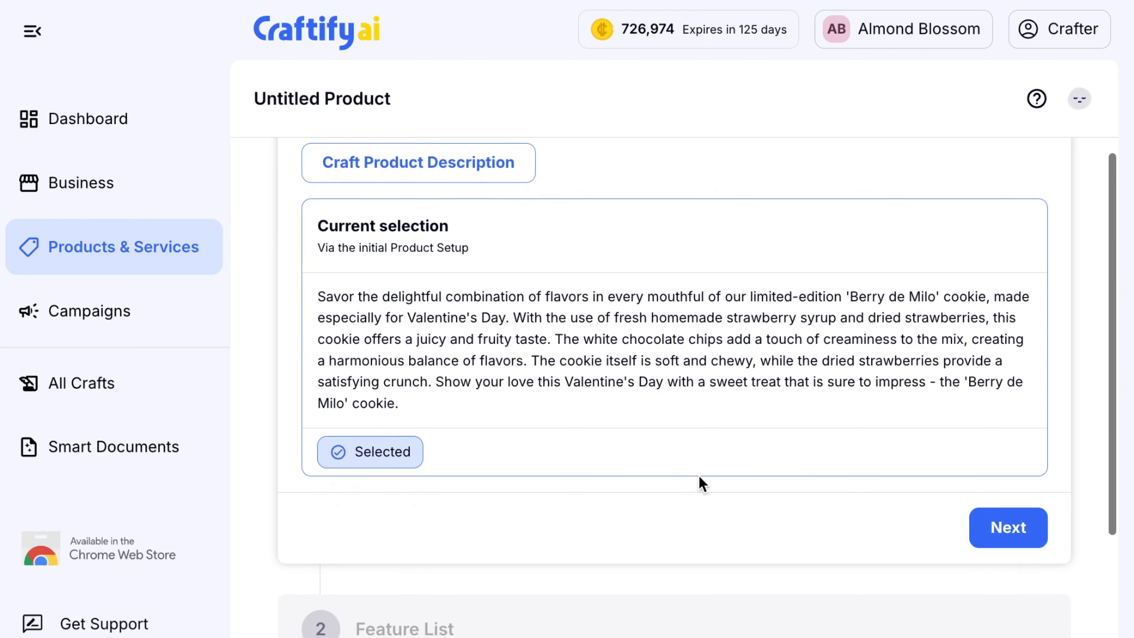
pyautogui.click(1002, 503)
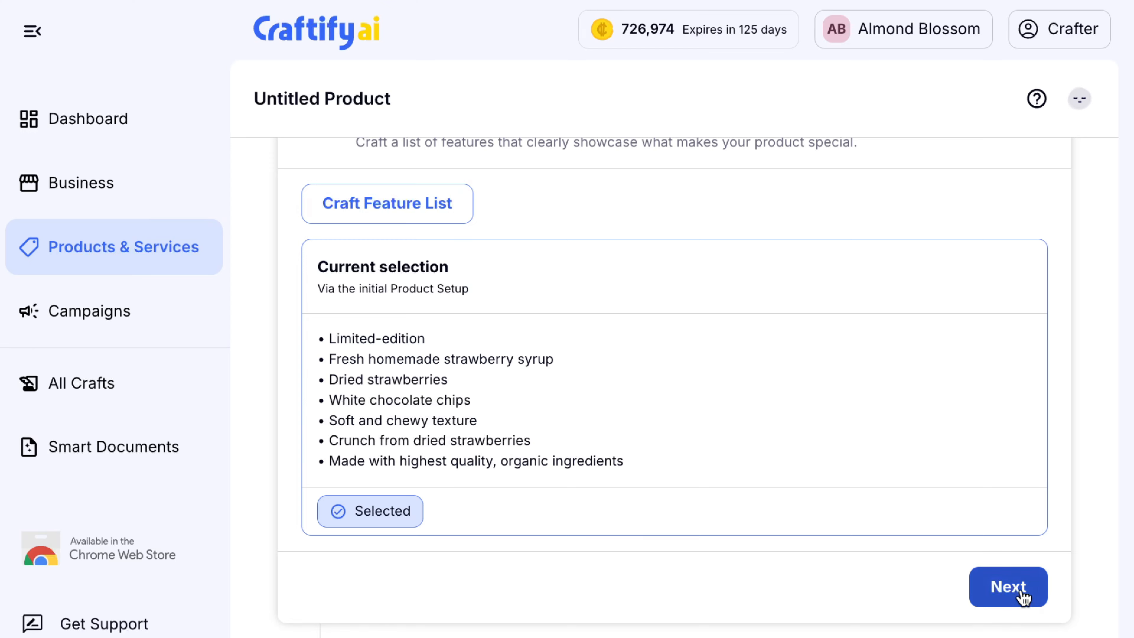
# - Keep the current feature list, shipping and returns policy and product title, and finish the profile enhancement
pyautogui.click(1010, 588)
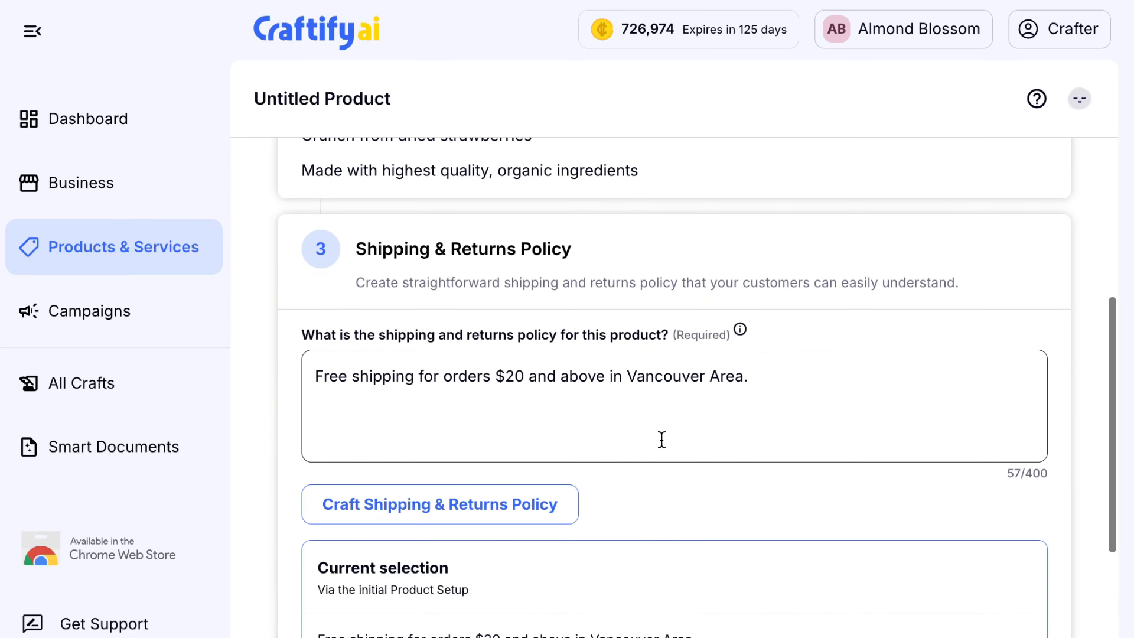
pyautogui.scroll(-3, 661, 439)
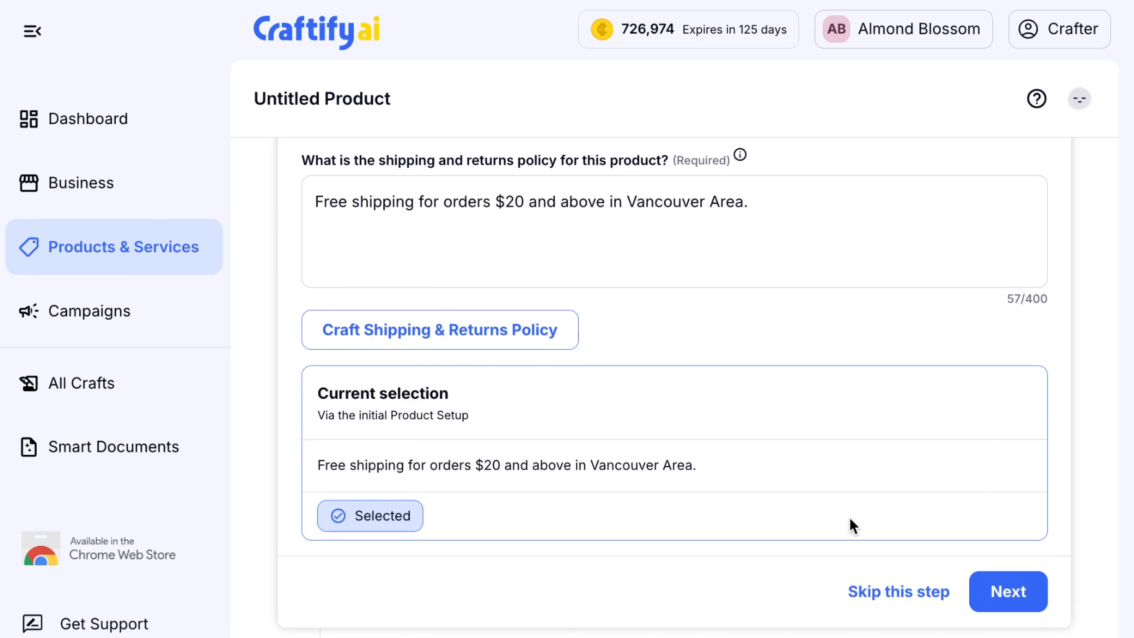
pyautogui.click(1011, 594)
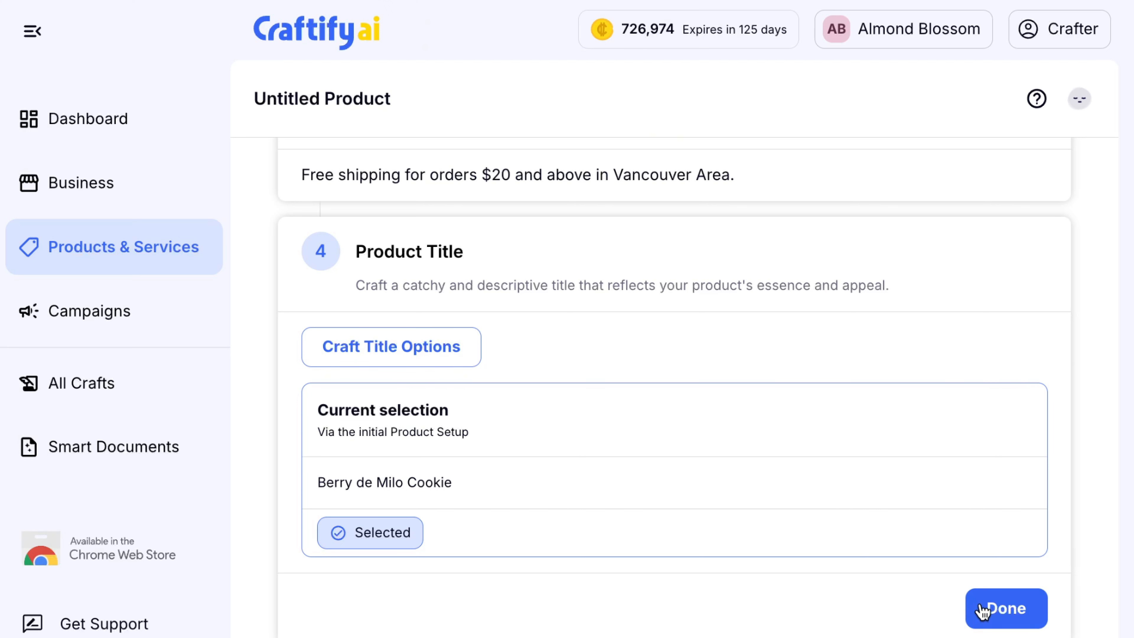
pyautogui.click(1000, 610)
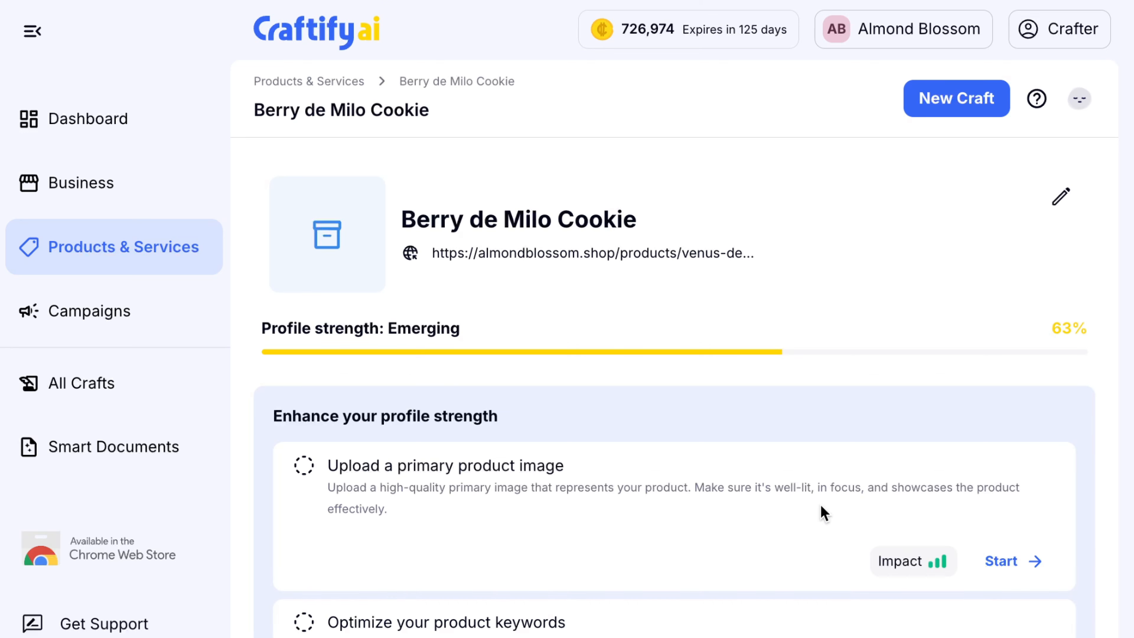